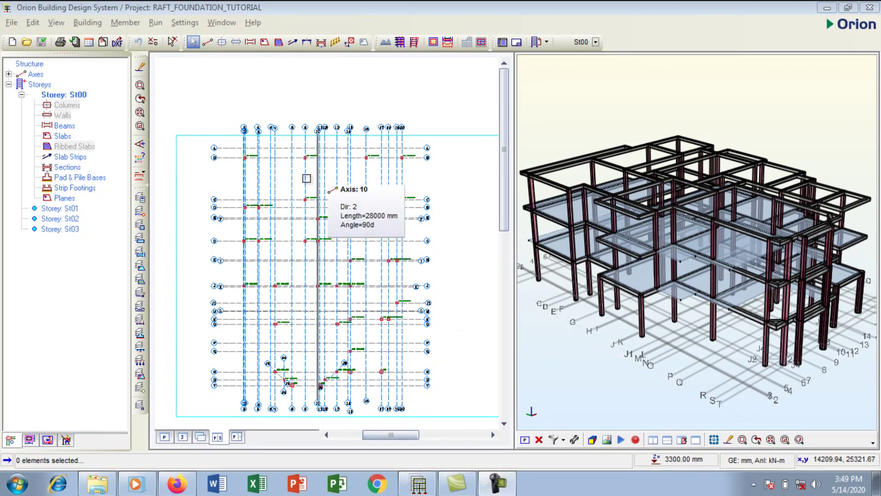
{"action": "scroll", "coordinate": [283, 169], "scroll_direction": "down", "scroll_amount": 1}
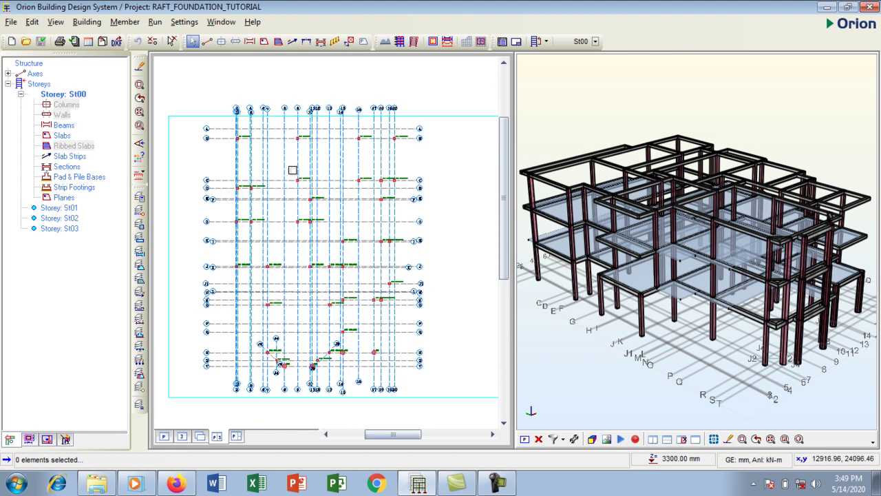
{"action": "middle_click_drag", "start_coordinate": [634, 234], "coordinate": [634, 197]}
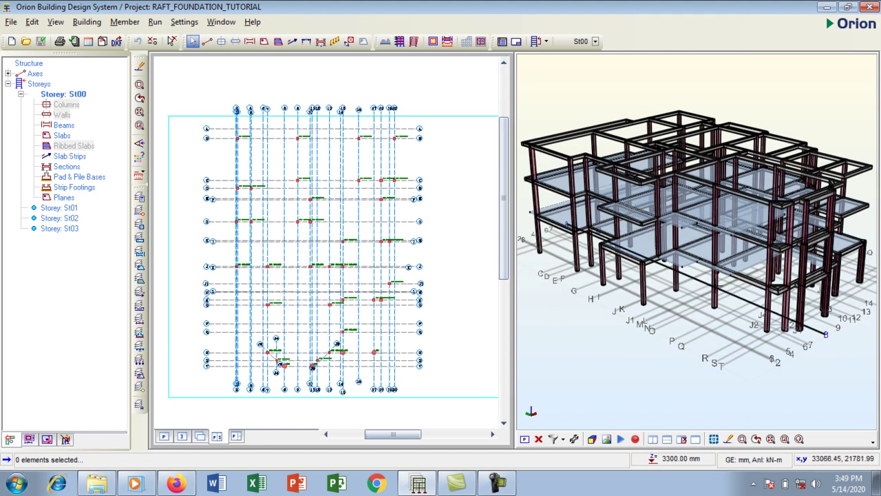
{"action": "middle_click_drag", "start_coordinate": [679, 303], "coordinate": [679, 292]}
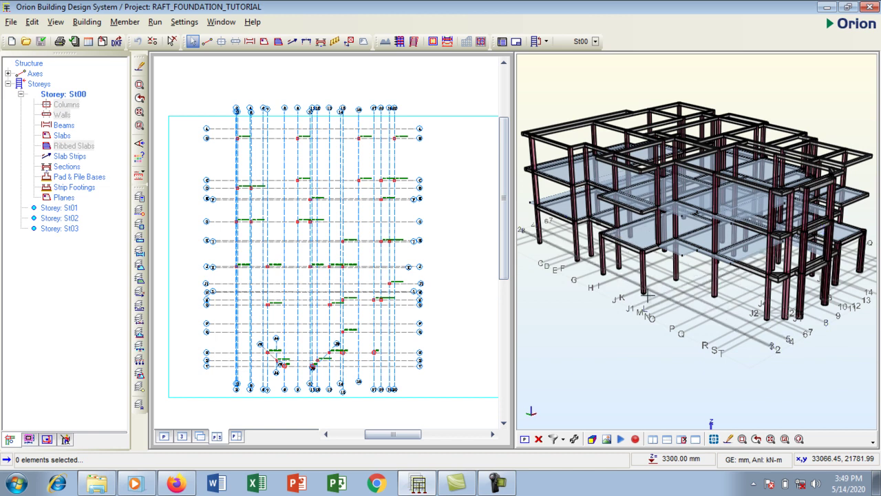
{"action": "middle_click_drag", "start_coordinate": [647, 294], "coordinate": [659, 308]}
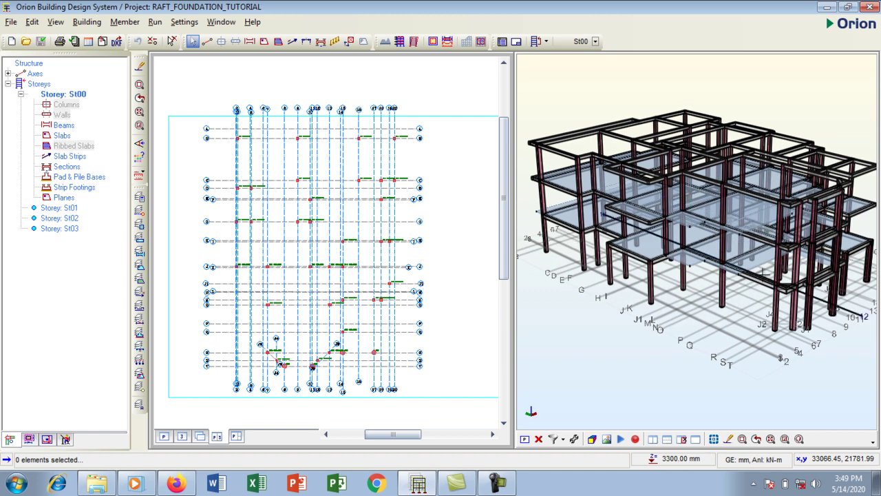
{"action": "middle_click_drag", "start_coordinate": [669, 282], "coordinate": [682, 280]}
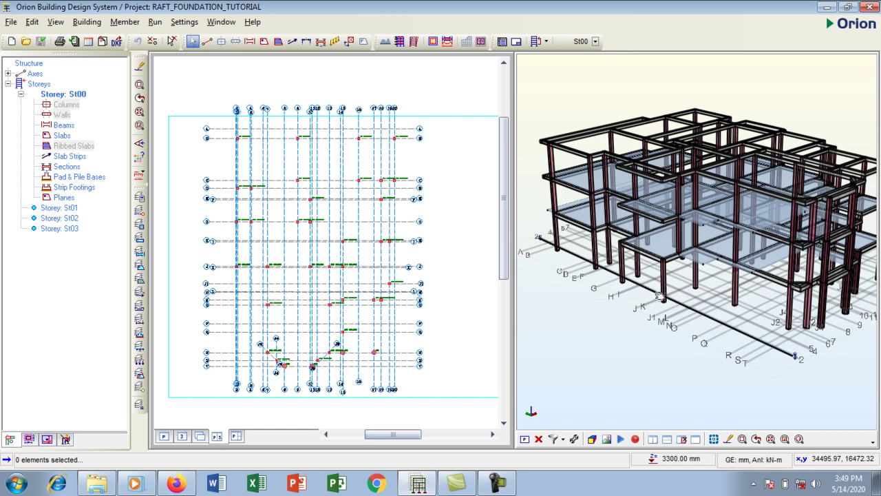
{"action": "middle_click_drag", "start_coordinate": [660, 296], "coordinate": [644, 299]}
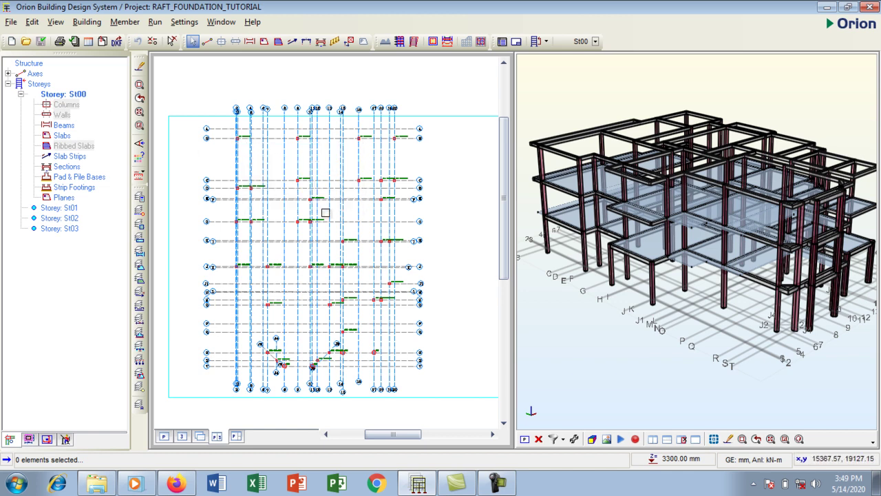
{"action": "scroll", "coordinate": [341, 278], "scroll_direction": "down", "scroll_amount": 4}
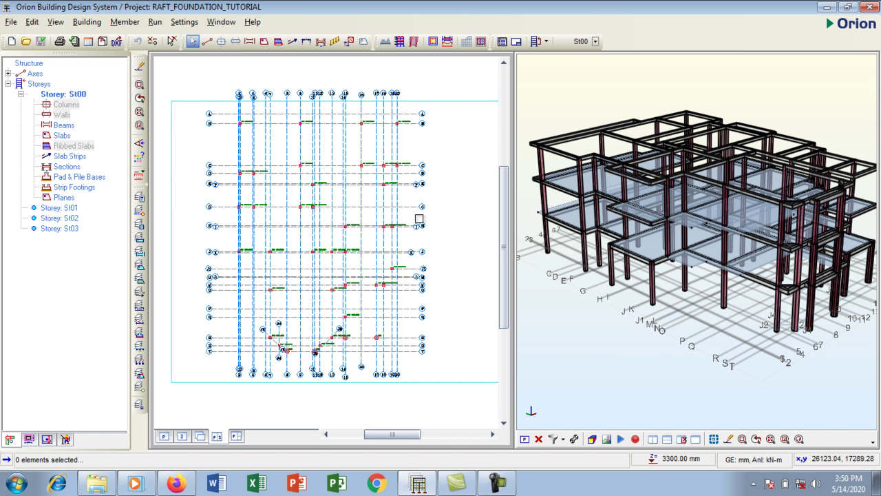
- Show only the plan view and set the lean concrete thickness to 500 mm in the foundation design settings
{"action": "left_click", "coordinate": [165, 437]}
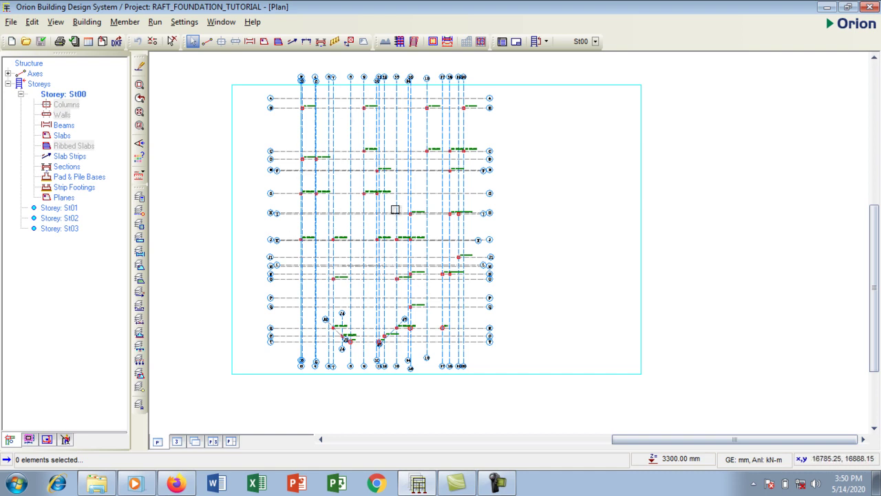
{"action": "left_click", "coordinate": [189, 23]}
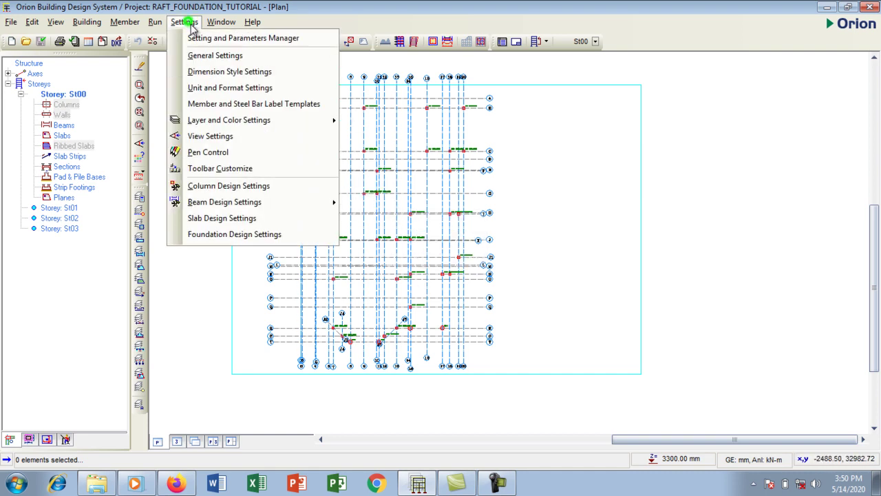
{"action": "left_click", "coordinate": [244, 236]}
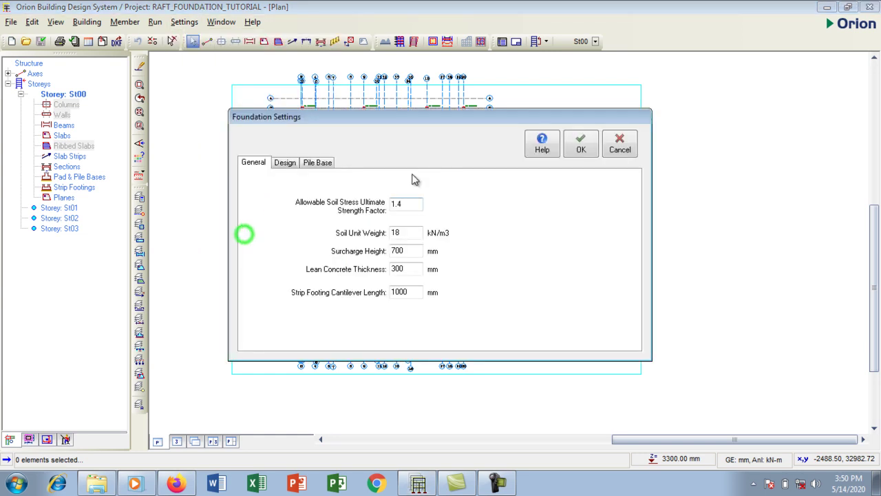
{"action": "left_click_drag", "start_coordinate": [395, 127], "coordinate": [399, 115]}
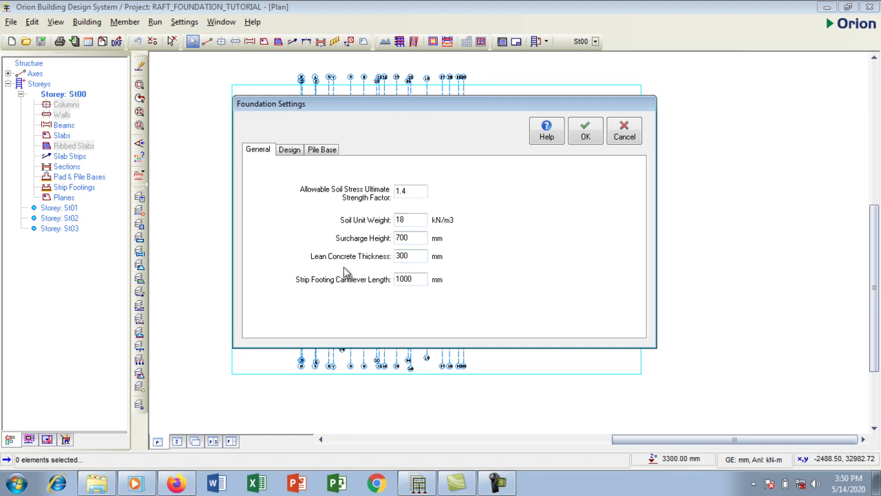
{"action": "double_click", "coordinate": [411, 256]}
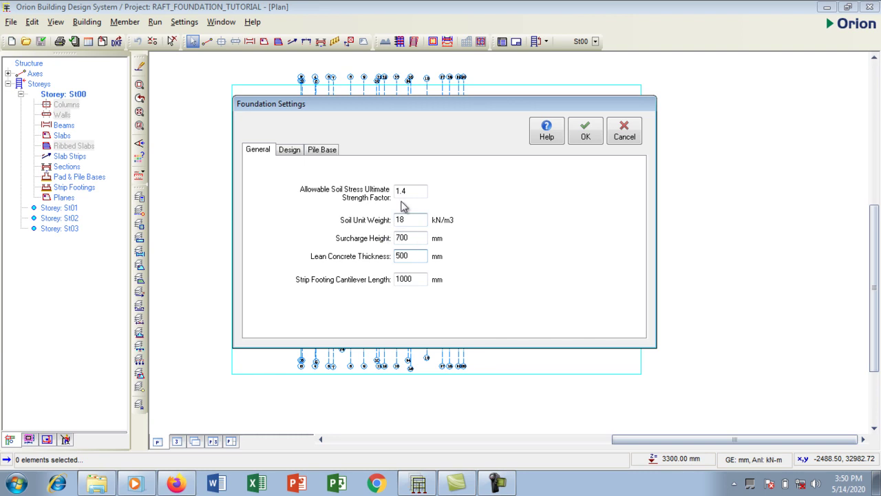
- Set the foundation design values to 50 mm pad base concrete cover and 1500 mm minimum footing width
{"action": "left_click", "coordinate": [292, 153]}
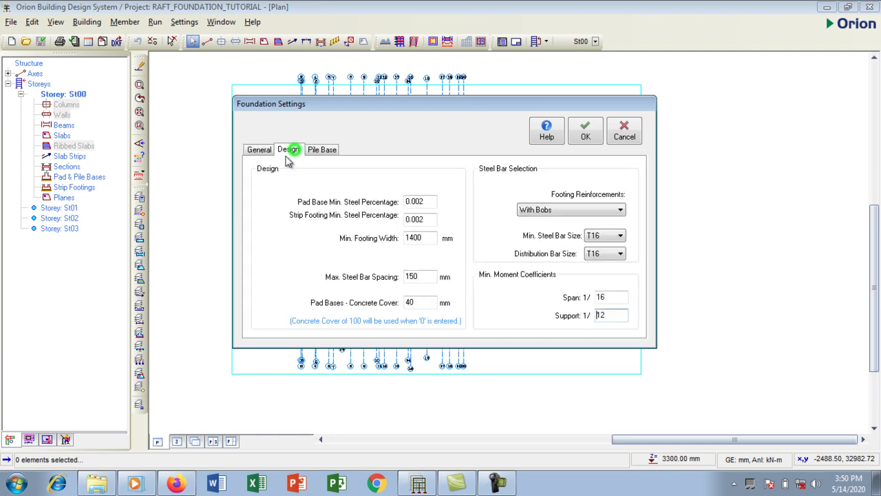
{"action": "double_click", "coordinate": [418, 301]}
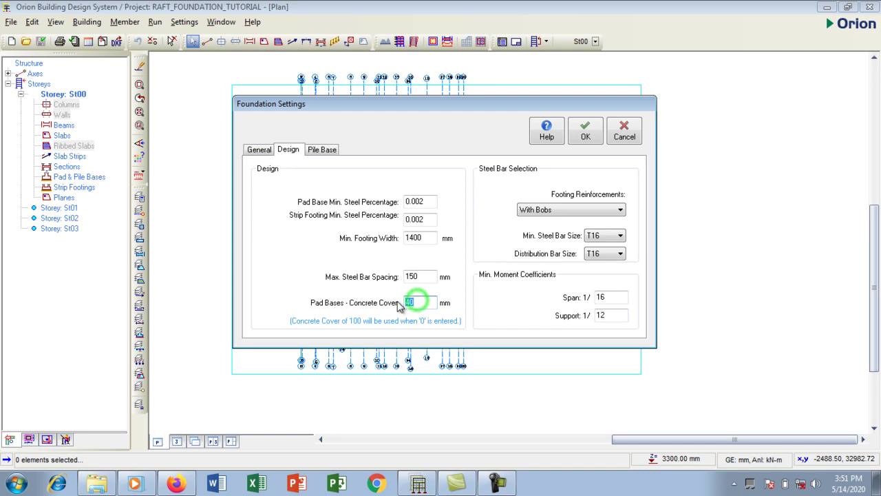
{"action": "type", "text": "5"}
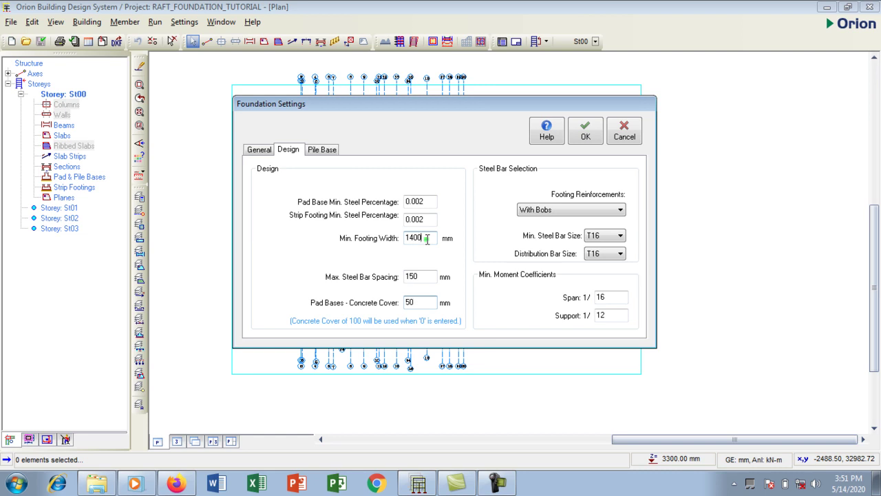
{"action": "double_click", "coordinate": [427, 239]}
{"action": "type", "text": "1"}
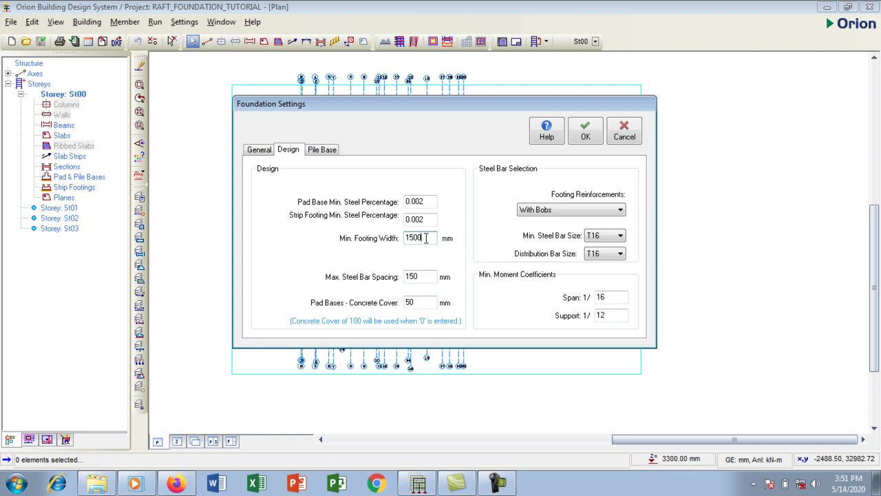
- Set the pile base rounding value for footing dimensions and pile spacing to 200 mm and the default pile length to 20000 mm
{"action": "left_click", "coordinate": [322, 151]}
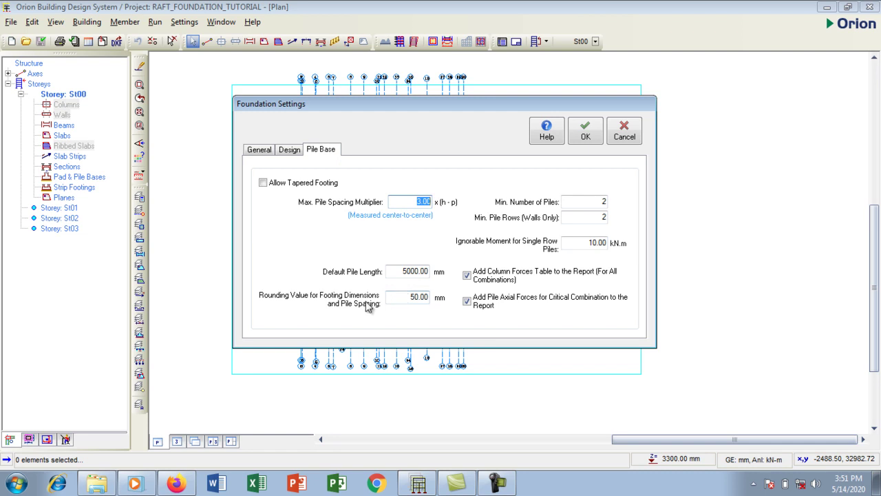
{"action": "left_click", "coordinate": [408, 298]}
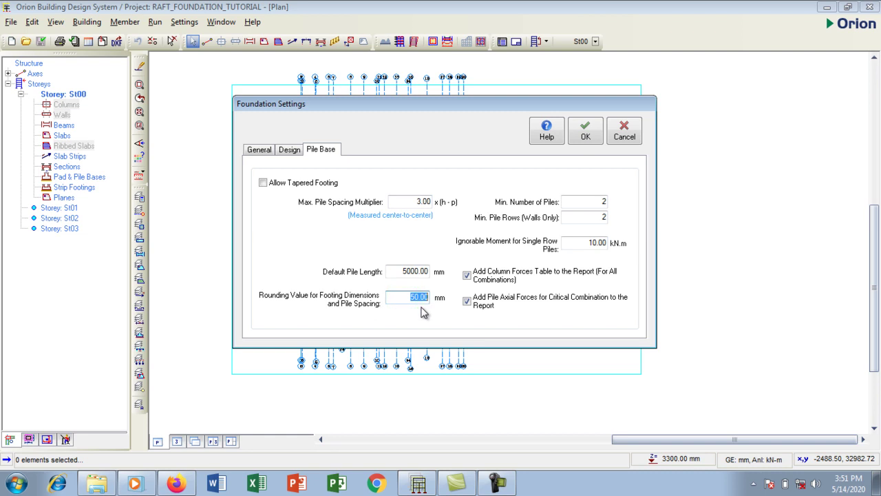
{"action": "type", "text": "2"}
{"action": "left_click_drag", "start_coordinate": [396, 273], "coordinate": [427, 273]}
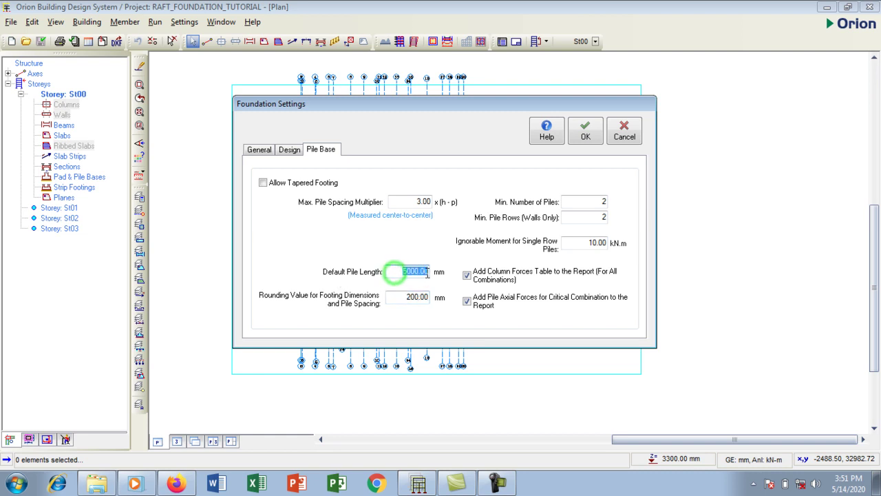
{"action": "type", "text": "2"}
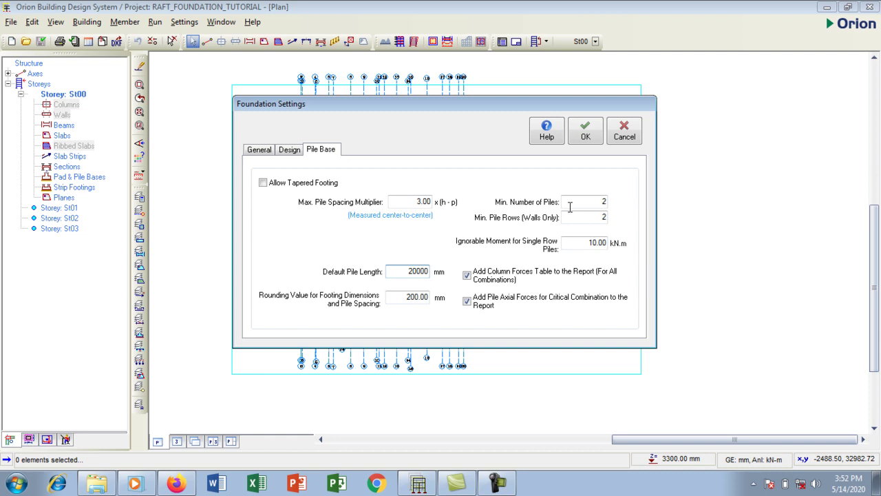
- Set the minimum number of piles to 4 and apply the foundation settings
{"action": "double_click", "coordinate": [597, 204]}
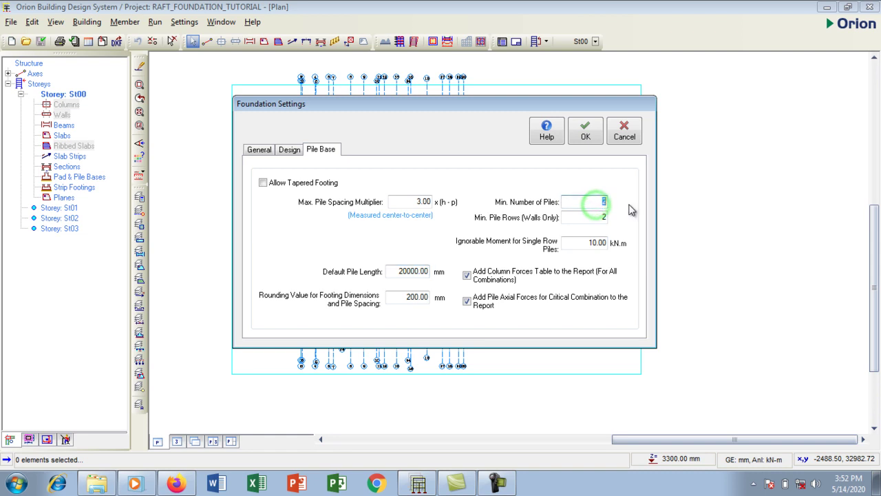
{"action": "type", "text": "4"}
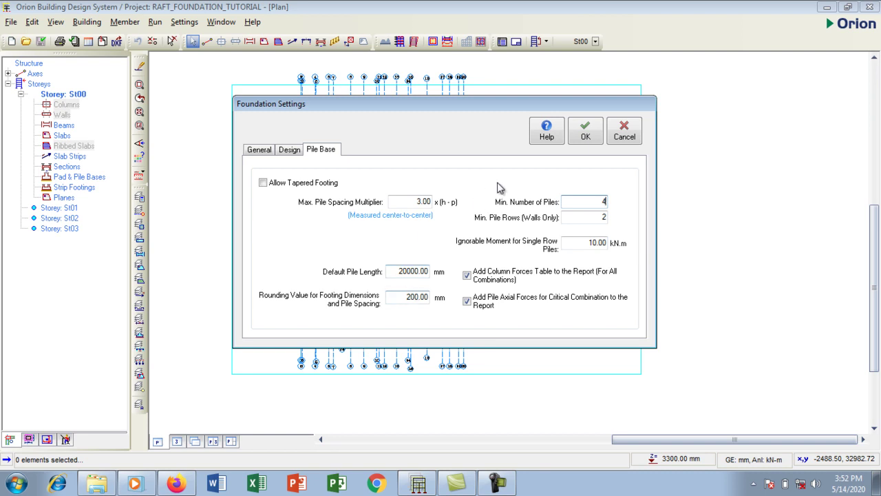
{"action": "left_click", "coordinate": [578, 141]}
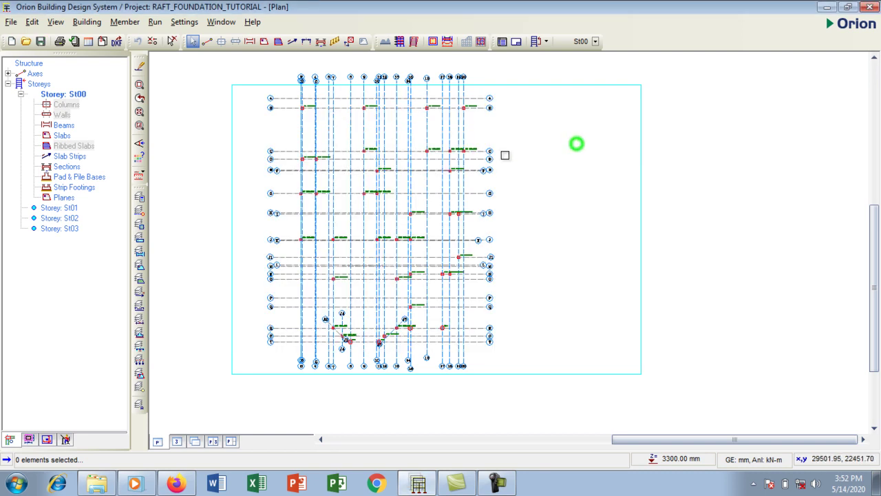
- Insert pile caps under all columns of storey St00 using the existing analysis results, and save the project
{"action": "left_click", "coordinate": [285, 89]}
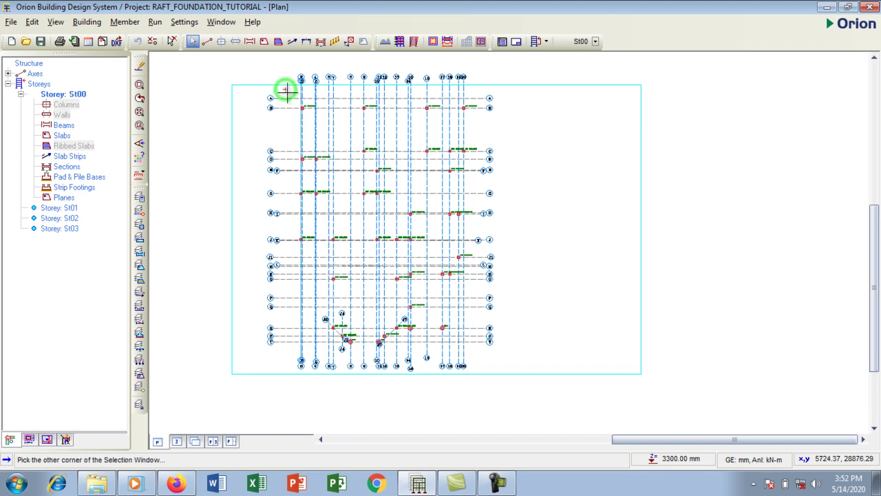
{"action": "left_click", "coordinate": [478, 351]}
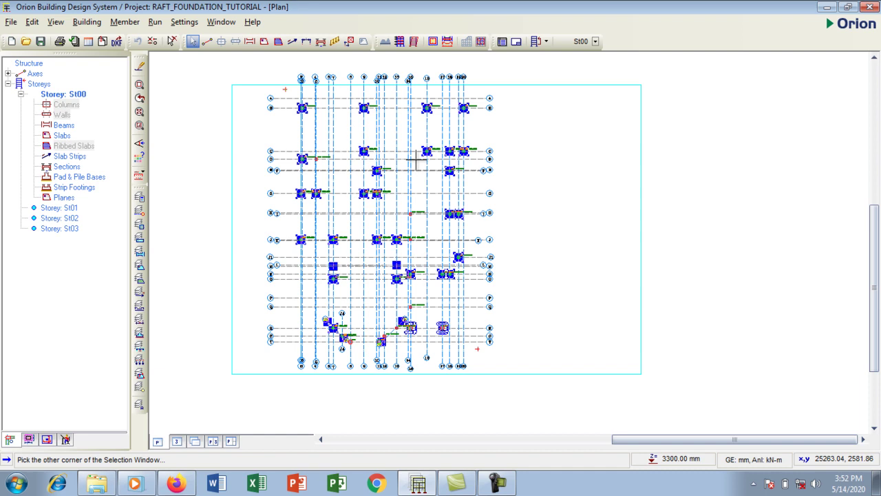
{"action": "right_click", "coordinate": [365, 152]}
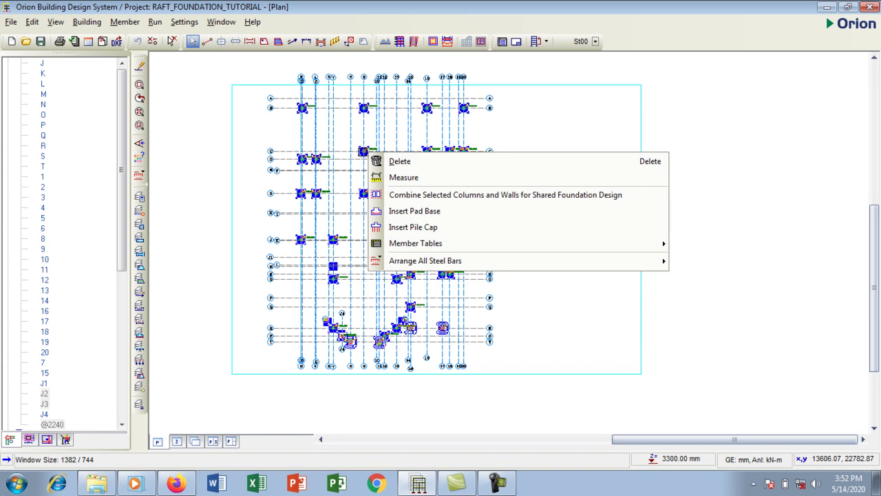
{"action": "left_click", "coordinate": [410, 229]}
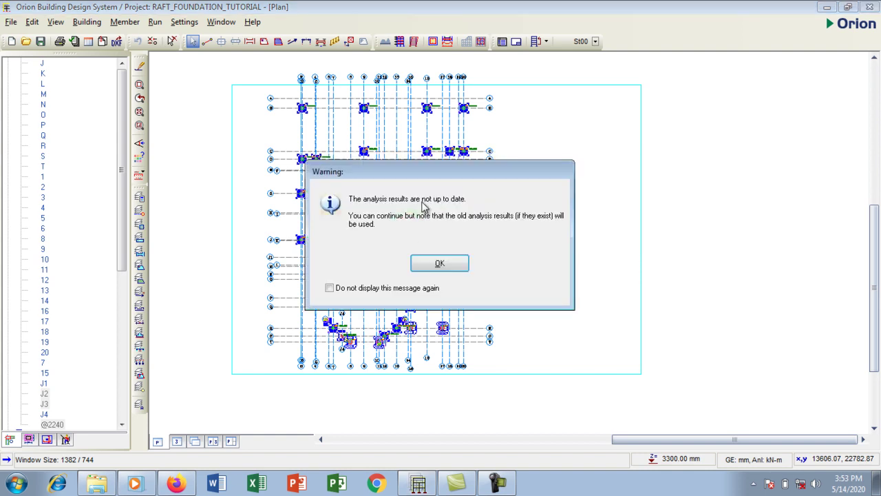
{"action": "left_click", "coordinate": [439, 268]}
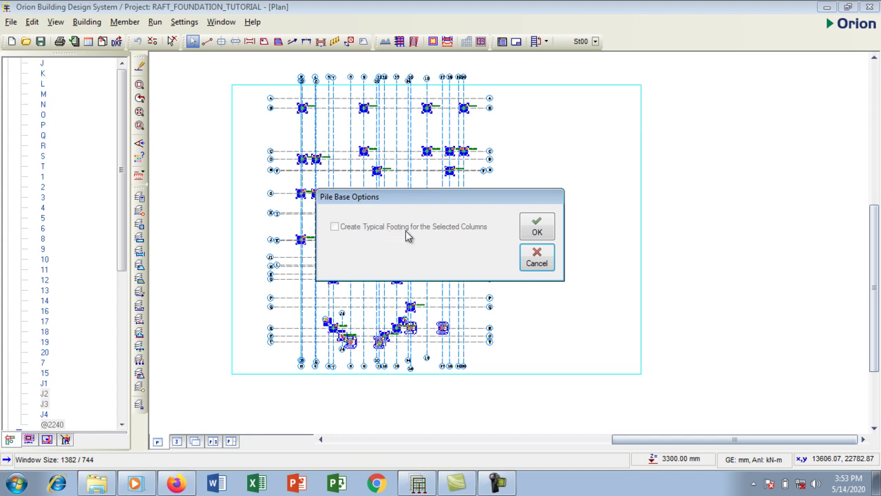
{"action": "left_click", "coordinate": [537, 226]}
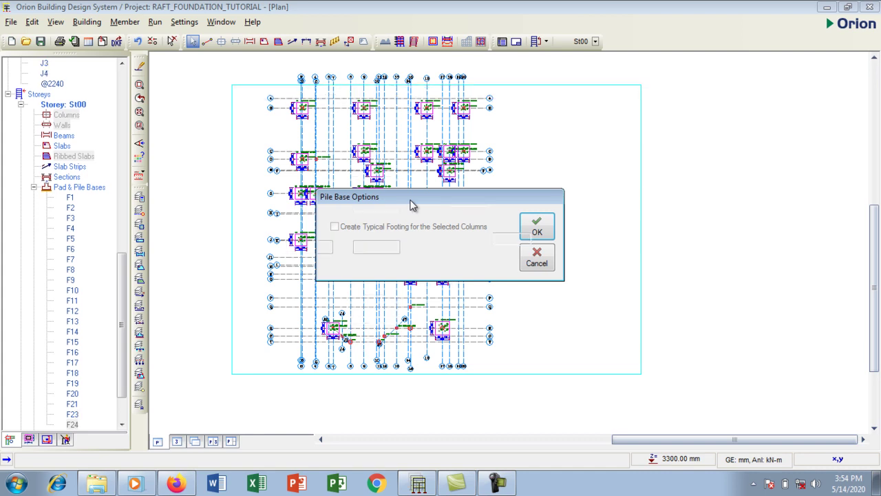
{"action": "left_click_drag", "start_coordinate": [412, 205], "coordinate": [618, 126]}
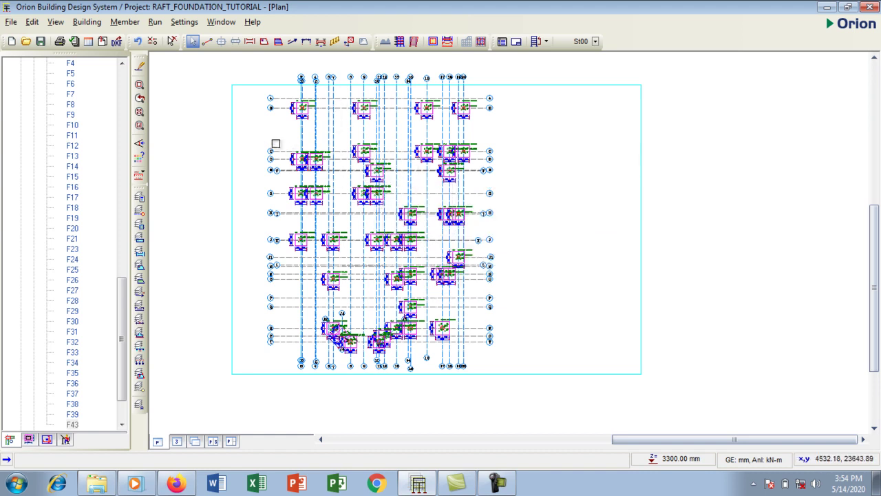
{"action": "left_click", "coordinate": [40, 42]}
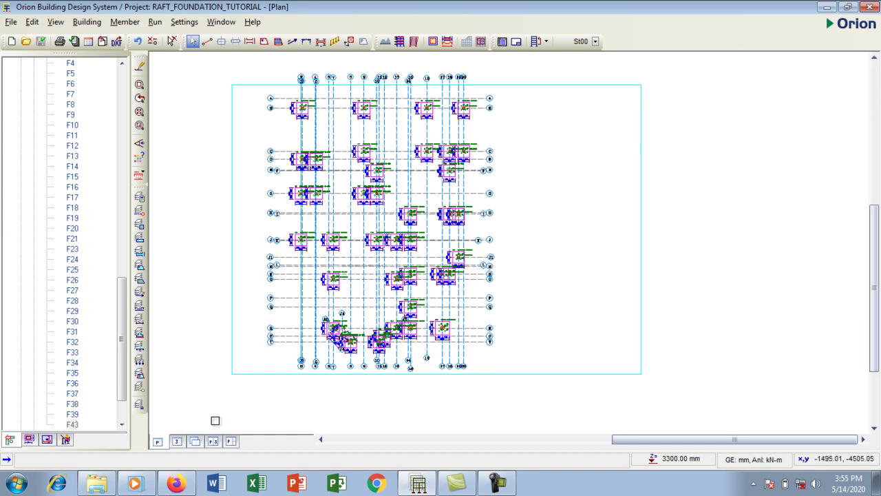
- Examine the pile caps and piles beneath the building up close in the full 3D view
{"action": "left_click", "coordinate": [175, 442]}
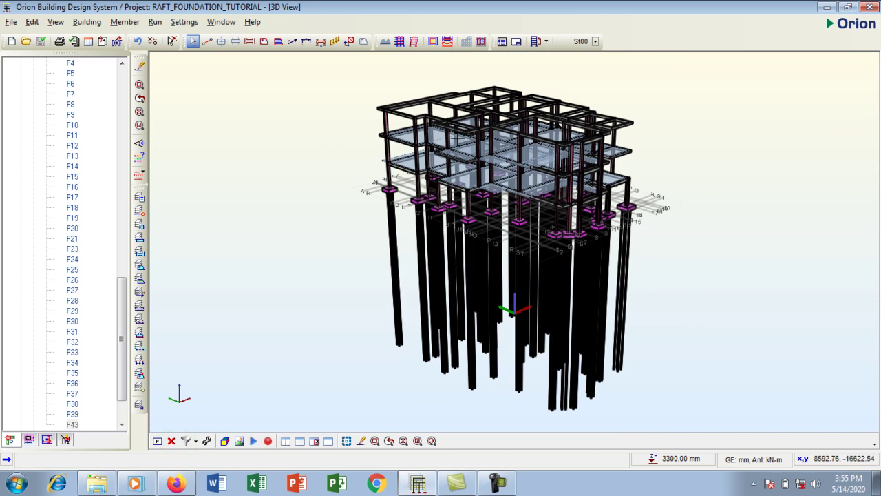
{"action": "scroll", "coordinate": [509, 241], "scroll_direction": "up", "scroll_amount": 2}
{"action": "scroll", "coordinate": [457, 136], "scroll_direction": "up", "scroll_amount": 1}
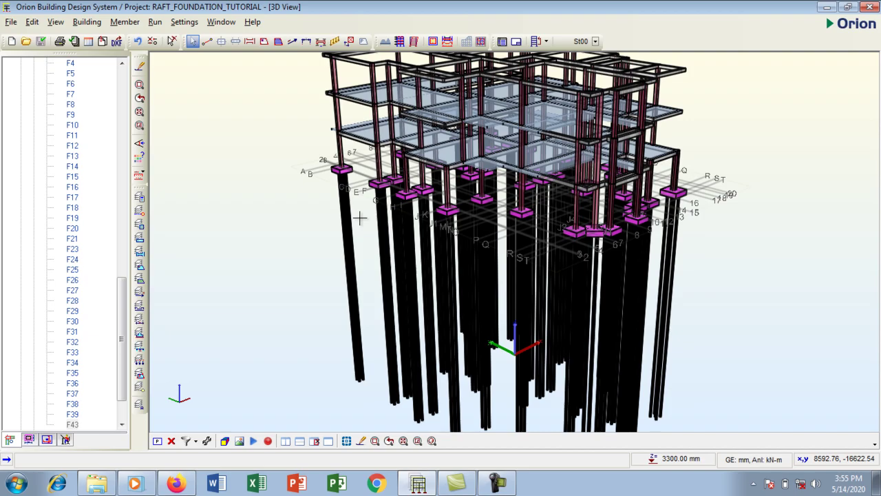
{"action": "scroll", "coordinate": [512, 245], "scroll_direction": "up", "scroll_amount": 4}
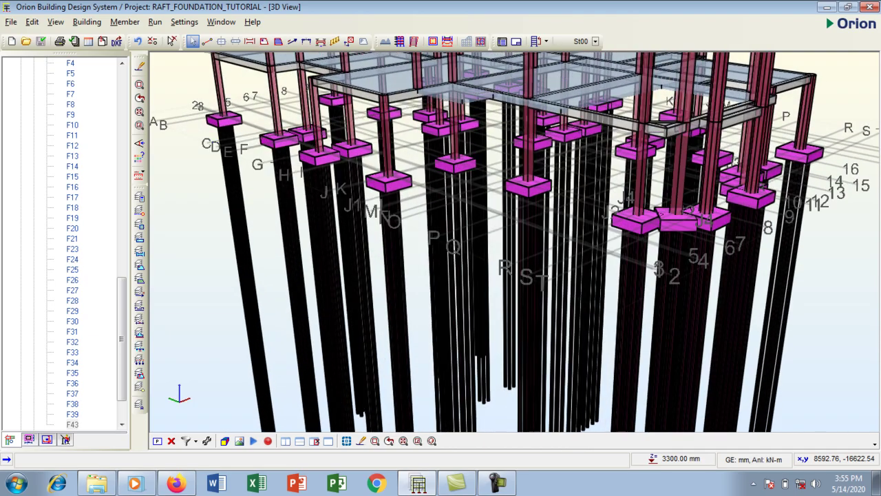
{"action": "scroll", "coordinate": [304, 172], "scroll_direction": "up", "scroll_amount": 3}
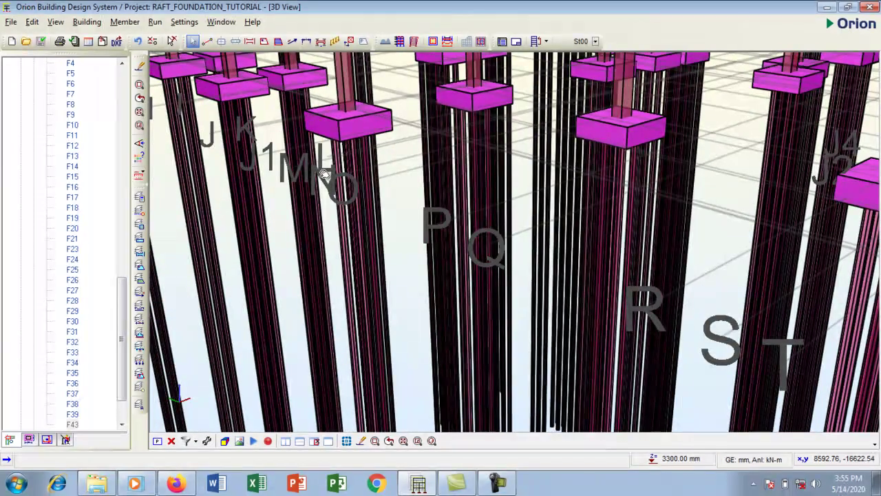
- Inspect at close range how the piles meet the undersides of the pile caps, including those near gridlines C to K
{"action": "scroll", "coordinate": [305, 134], "scroll_direction": "up", "scroll_amount": 3}
{"action": "scroll", "coordinate": [429, 204], "scroll_direction": "down", "scroll_amount": 5}
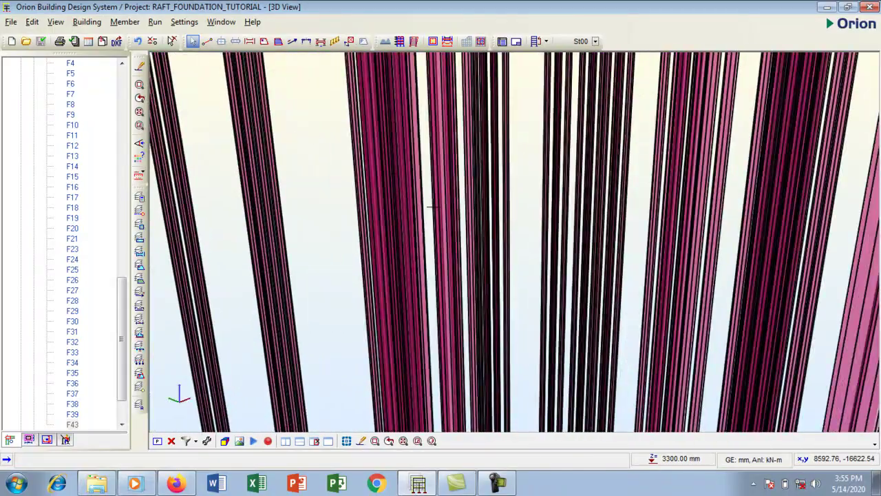
{"action": "scroll", "coordinate": [354, 147], "scroll_direction": "up", "scroll_amount": 4}
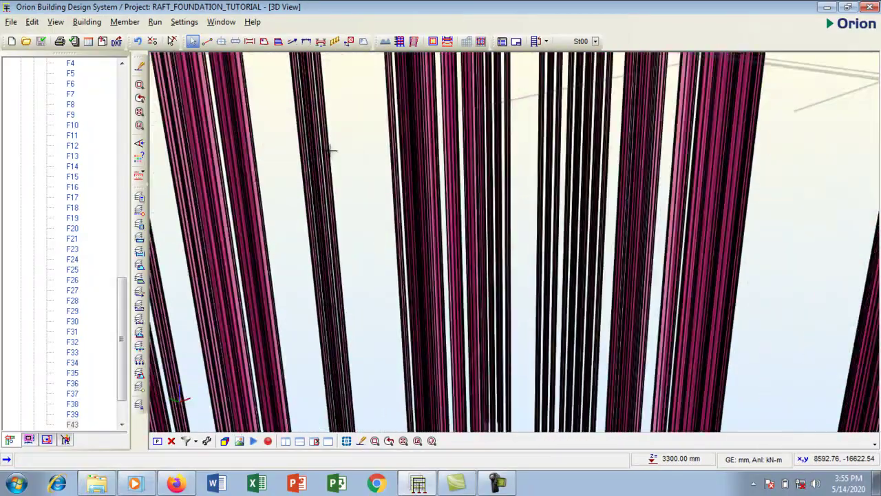
{"action": "scroll", "coordinate": [417, 201], "scroll_direction": "down", "scroll_amount": 2}
{"action": "scroll", "coordinate": [417, 202], "scroll_direction": "down", "scroll_amount": 2}
{"action": "scroll", "coordinate": [454, 203], "scroll_direction": "up", "scroll_amount": 5}
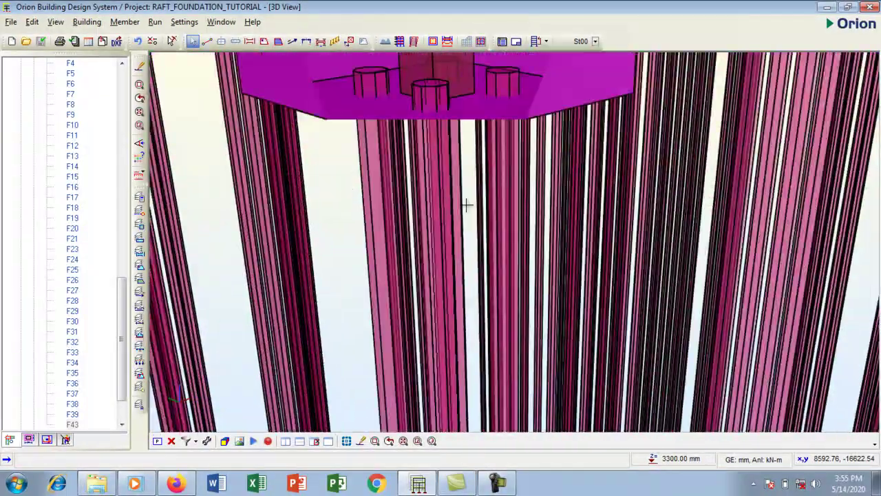
{"action": "scroll", "coordinate": [443, 207], "scroll_direction": "down", "scroll_amount": 3}
{"action": "scroll", "coordinate": [441, 201], "scroll_direction": "up", "scroll_amount": 3}
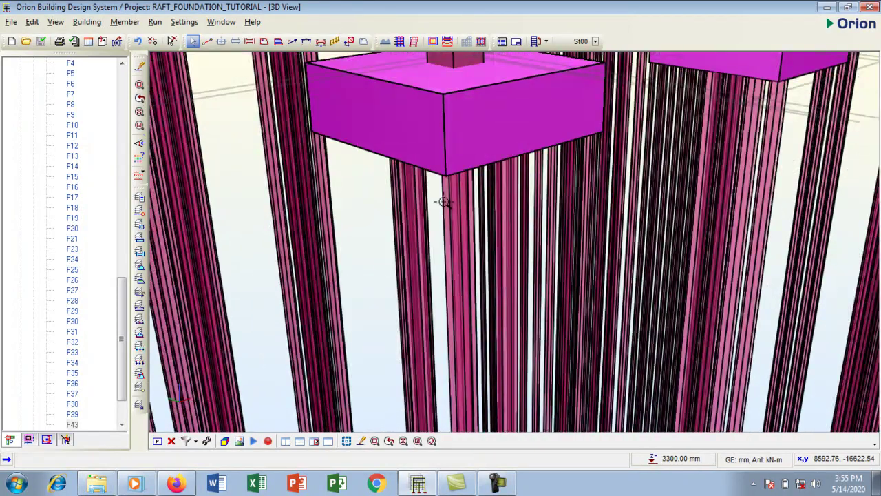
{"action": "scroll", "coordinate": [433, 197], "scroll_direction": "down", "scroll_amount": 2}
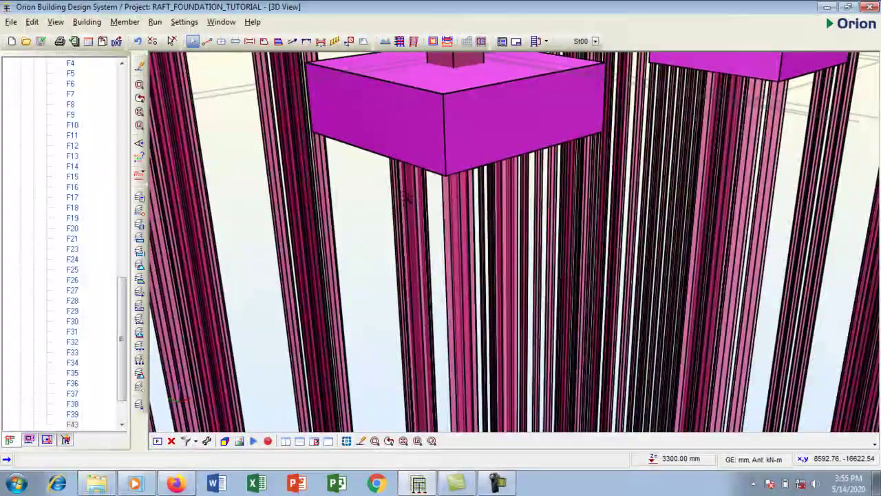
{"action": "scroll", "coordinate": [403, 190], "scroll_direction": "down", "scroll_amount": 4}
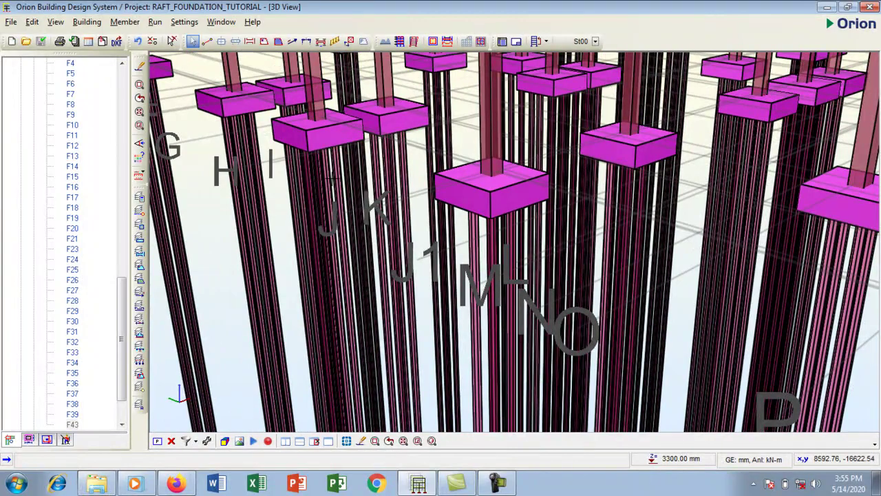
{"action": "middle_click_drag", "start_coordinate": [303, 176], "coordinate": [523, 193]}
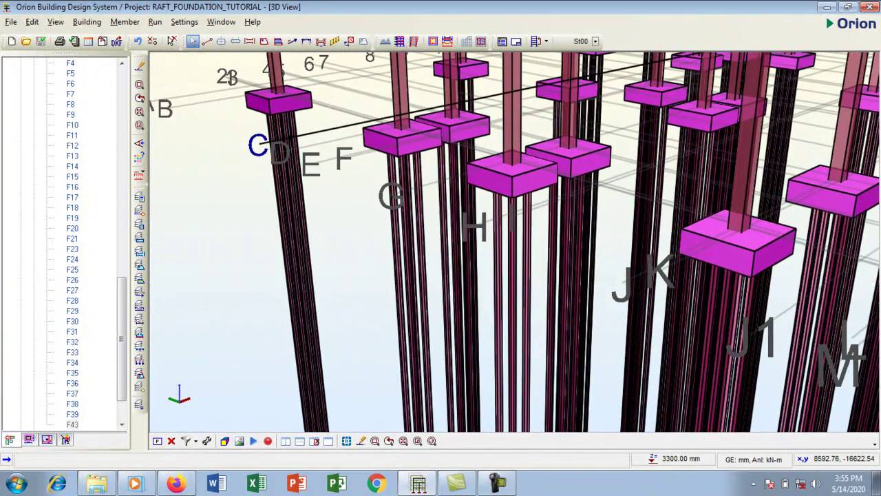
{"action": "scroll", "coordinate": [289, 134], "scroll_direction": "up", "scroll_amount": 3}
{"action": "scroll", "coordinate": [301, 150], "scroll_direction": "down", "scroll_amount": 2}
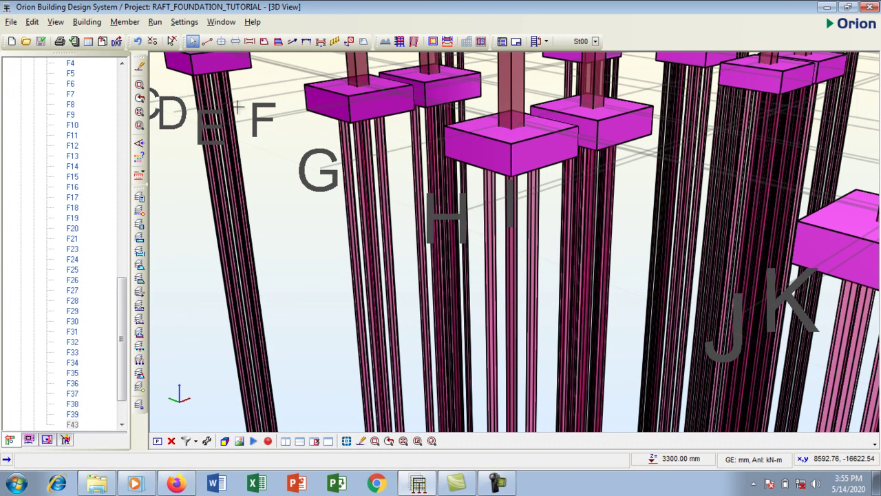
{"action": "scroll", "coordinate": [236, 108], "scroll_direction": "down", "scroll_amount": 2}
{"action": "scroll", "coordinate": [353, 166], "scroll_direction": "up", "scroll_amount": 3}
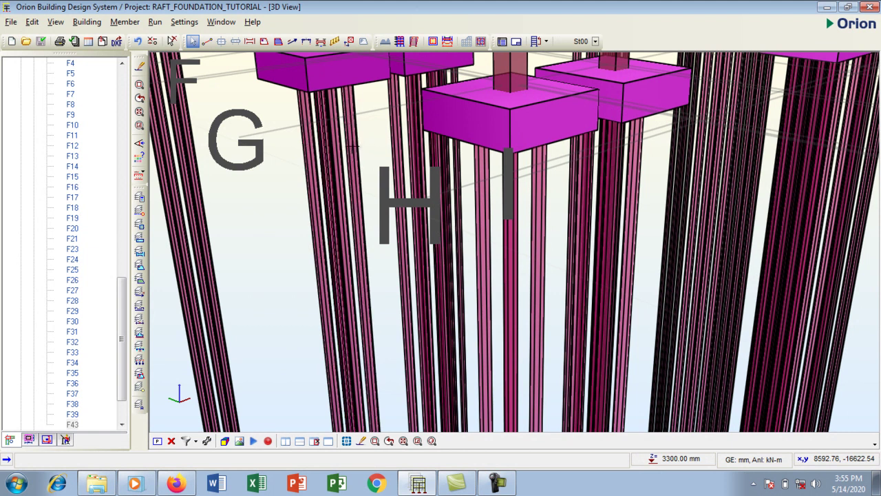
{"action": "scroll", "coordinate": [335, 131], "scroll_direction": "down", "scroll_amount": 2}
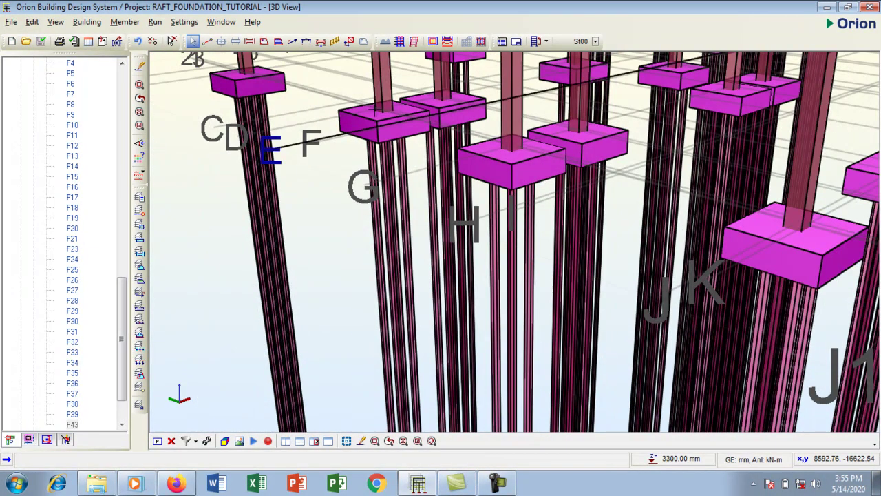
- Review the whole 3D building model together with its pile caps and the full length of the piles
{"action": "scroll", "coordinate": [301, 145], "scroll_direction": "down", "scroll_amount": 5}
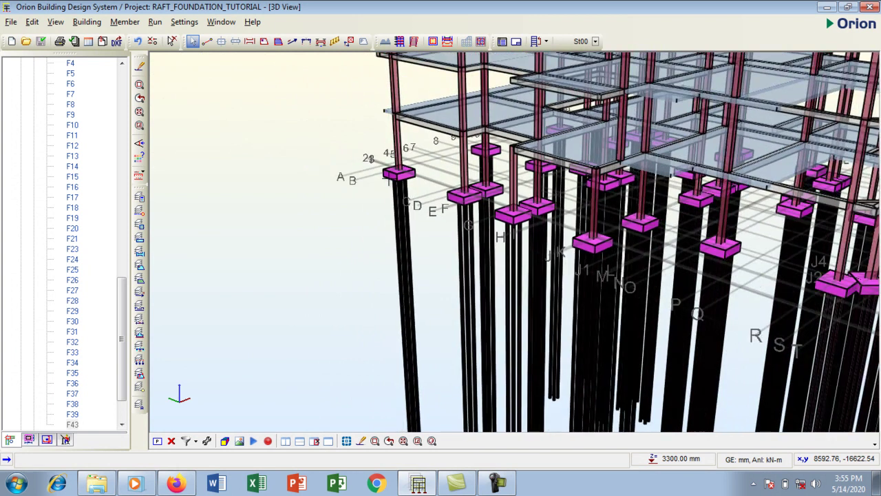
{"action": "scroll", "coordinate": [400, 189], "scroll_direction": "down", "scroll_amount": 3}
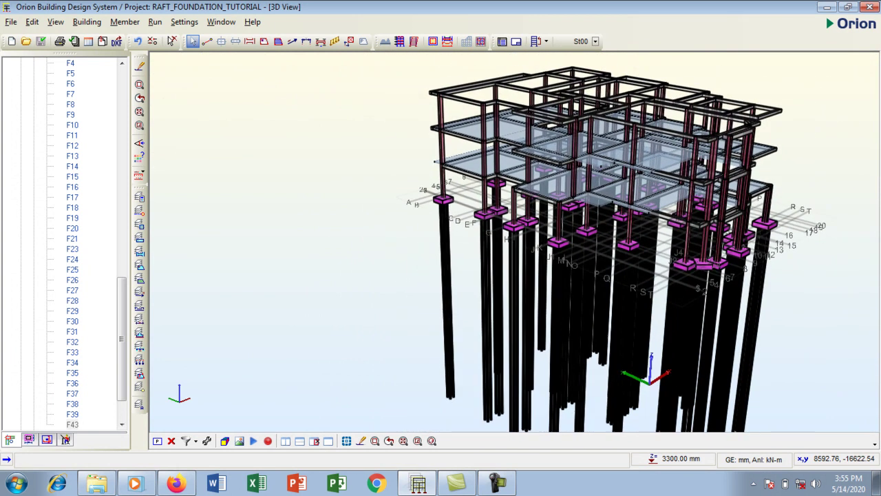
{"action": "left_click_drag", "start_coordinate": [558, 279], "coordinate": [610, 256]}
{"action": "scroll", "coordinate": [523, 241], "scroll_direction": "up", "scroll_amount": 3}
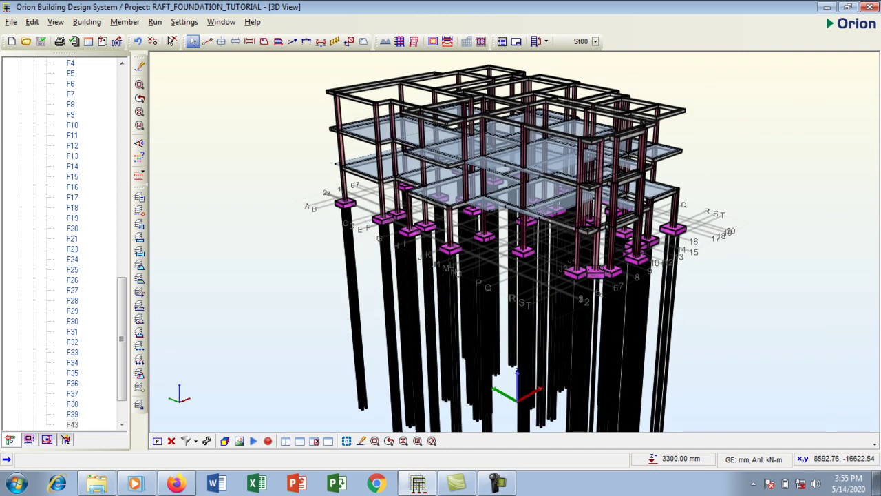
{"action": "scroll", "coordinate": [523, 241], "scroll_direction": "down", "scroll_amount": 3}
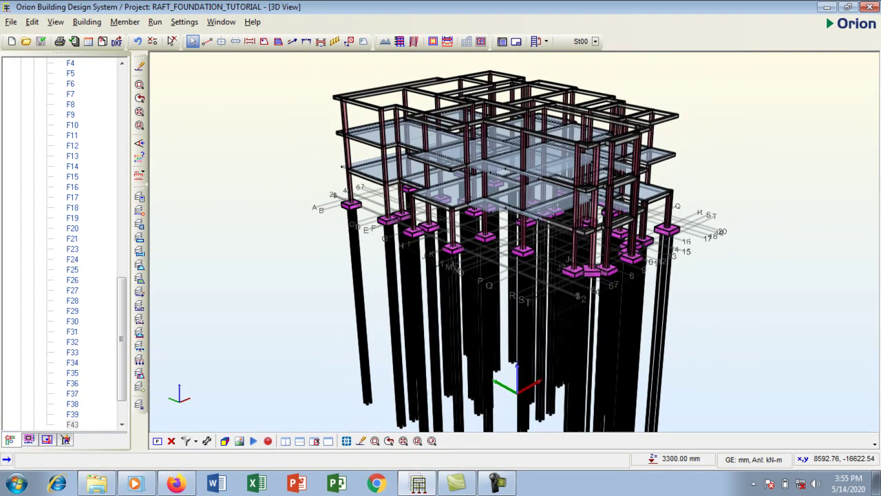
{"action": "middle_click_drag", "start_coordinate": [548, 307], "coordinate": [556, 271]}
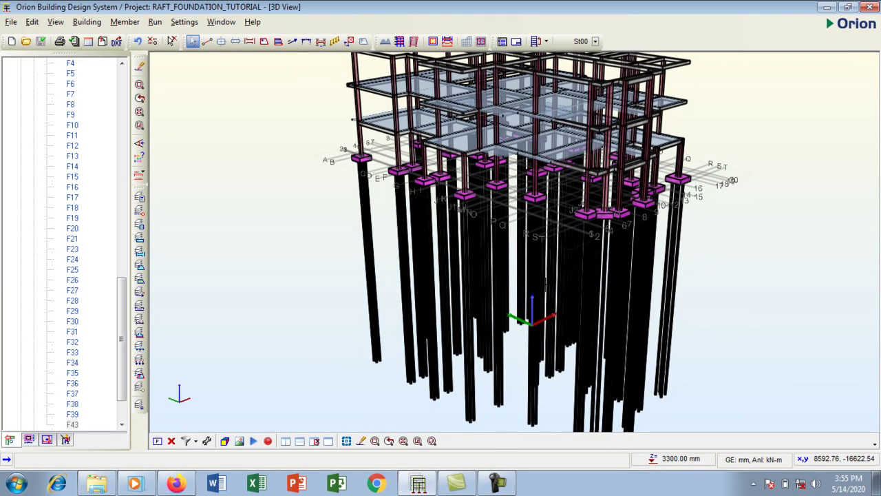
{"action": "middle_click_drag", "start_coordinate": [512, 218], "coordinate": [509, 250]}
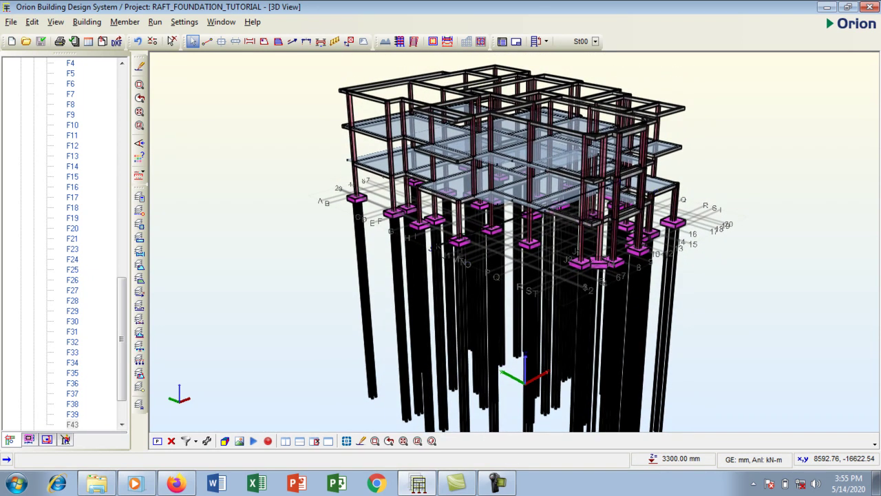
{"action": "middle_click_drag", "start_coordinate": [540, 276], "coordinate": [507, 279]}
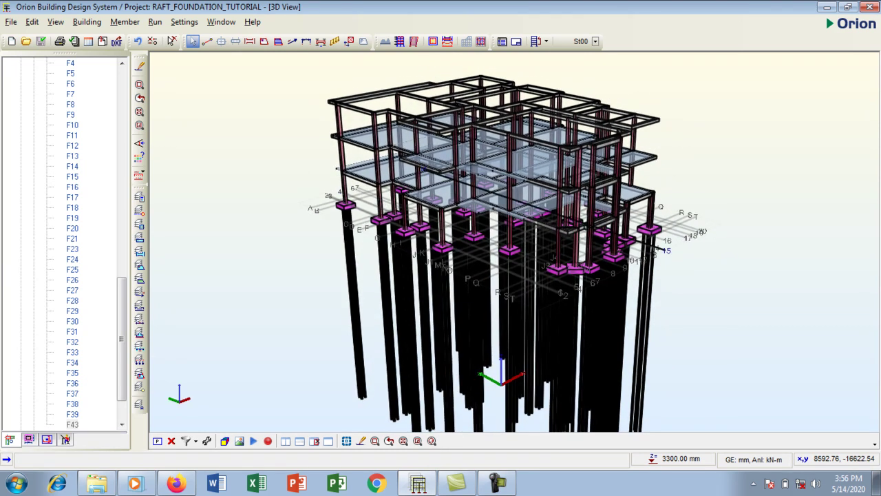
{"action": "middle_click_drag", "start_coordinate": [532, 295], "coordinate": [508, 275]}
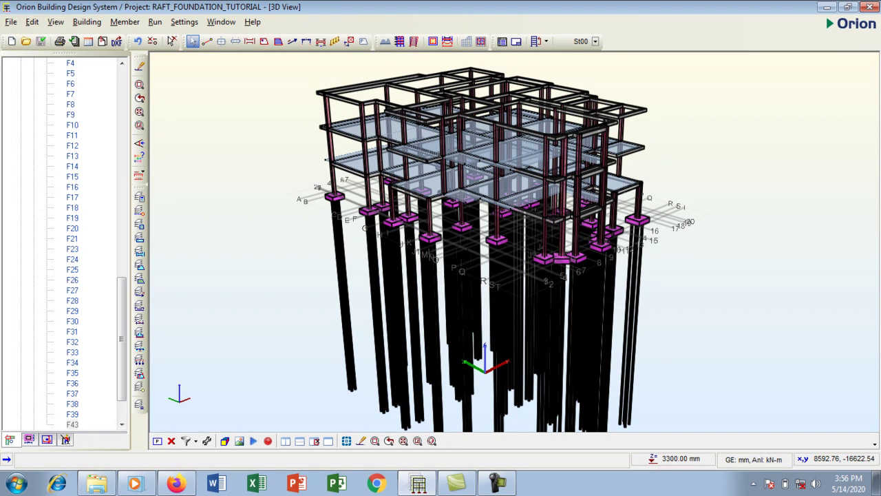
{"action": "middle_click_drag", "start_coordinate": [479, 246], "coordinate": [478, 243]}
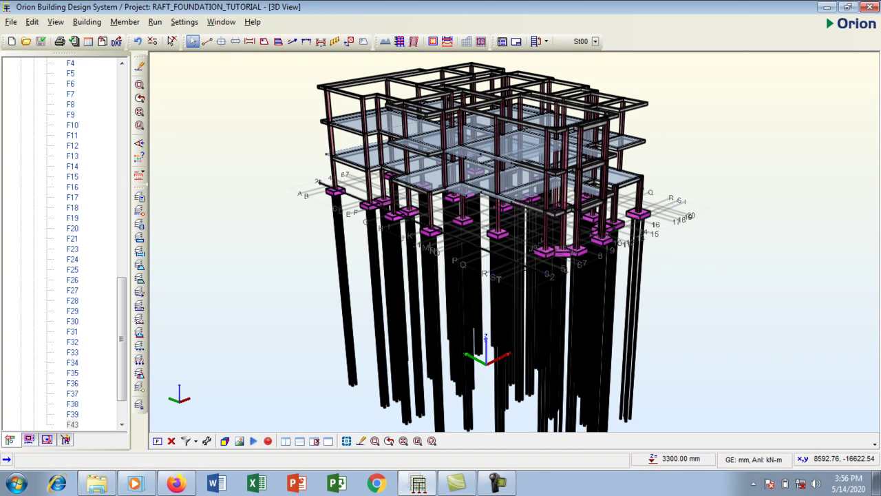
{"action": "middle_click_drag", "start_coordinate": [530, 272], "coordinate": [522, 277]}
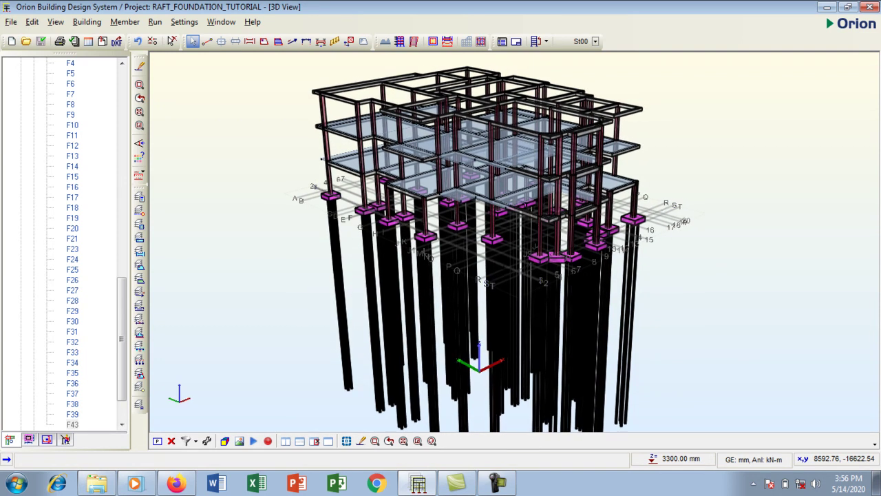